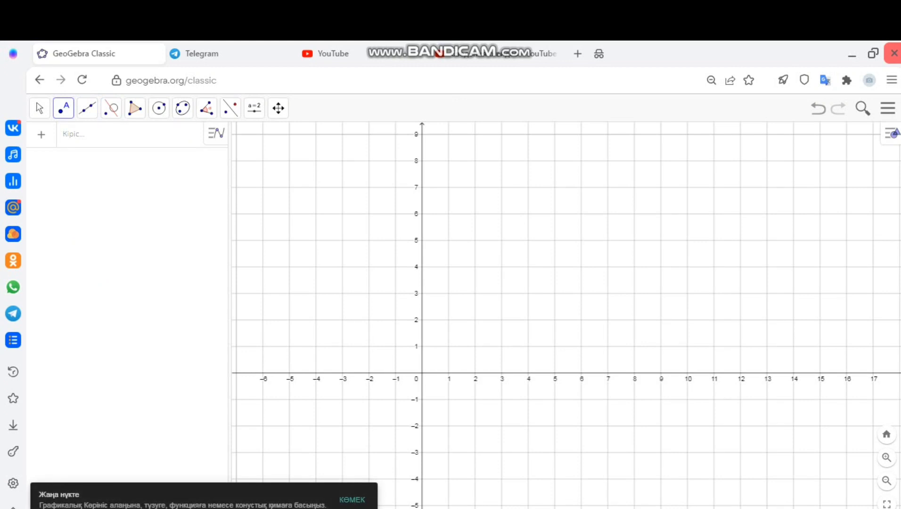
Step: Place three points on the grid: A at (2, 4), B at (5, 6) and C at (6, 3)
left_click(475, 266)
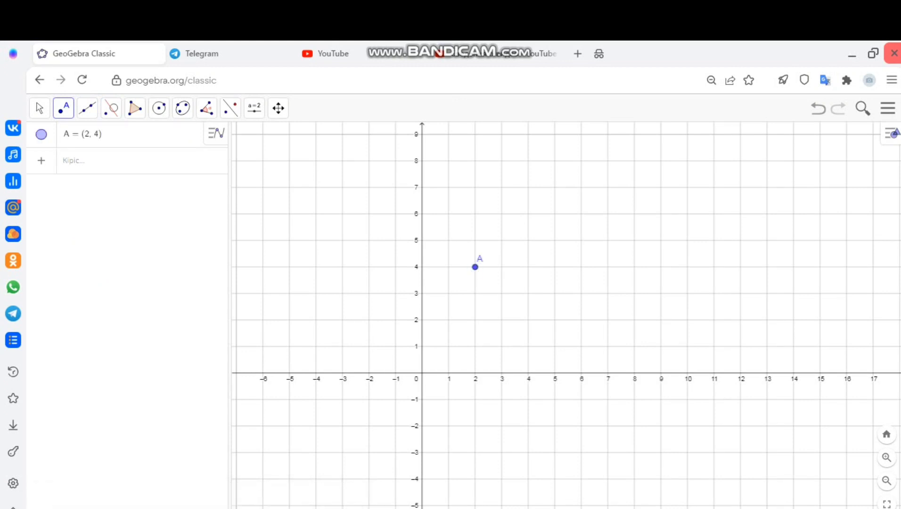
left_click(555, 214)
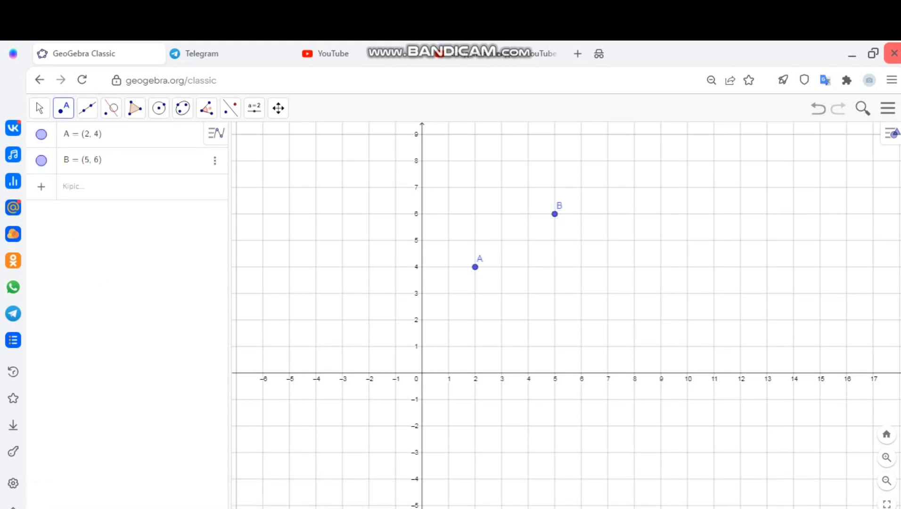
left_click(581, 293)
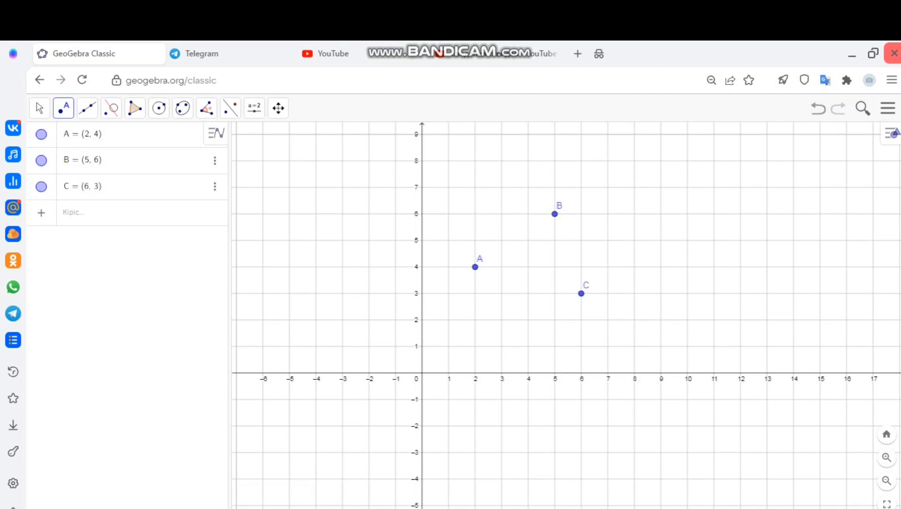
Step: Draw a triangle through points A, B and C with the Polygon (Көпбұрыш) tool, closing it at A
left_click(134, 108)
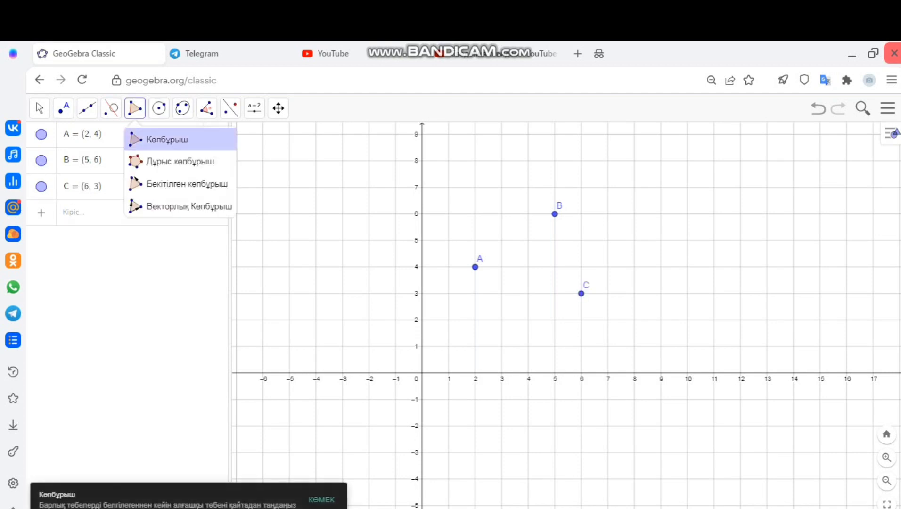
left_click(167, 139)
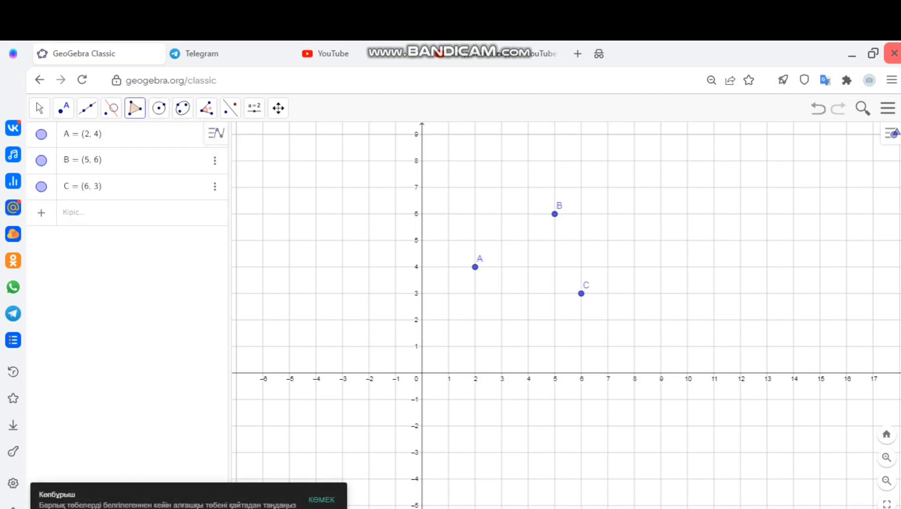
left_click(475, 266)
left_click(555, 214)
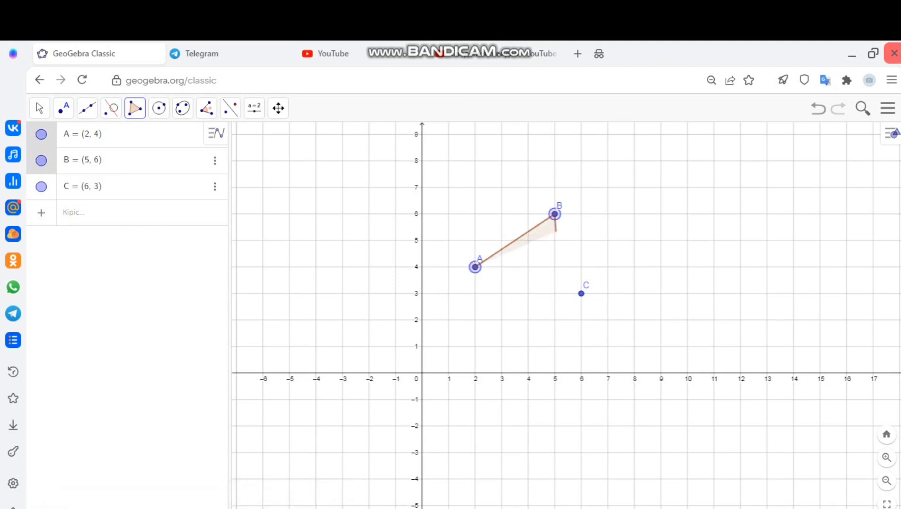
left_click(581, 293)
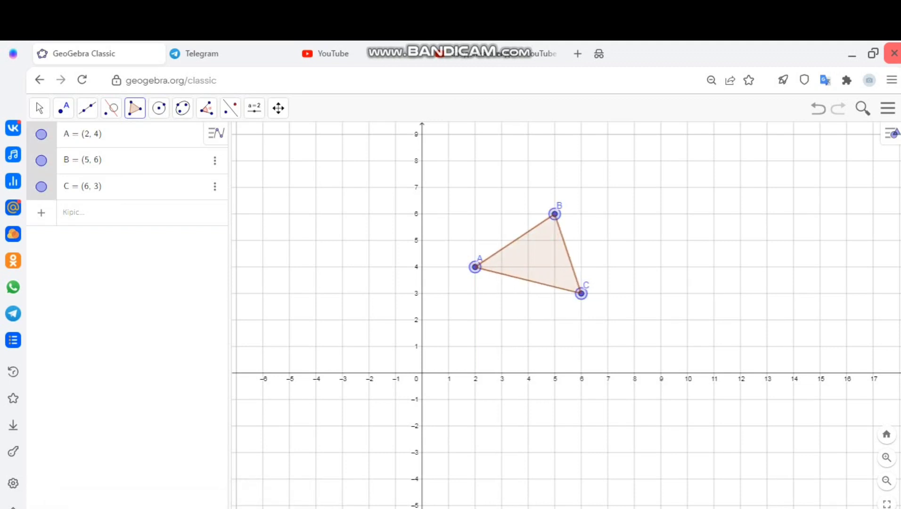
left_click(475, 266)
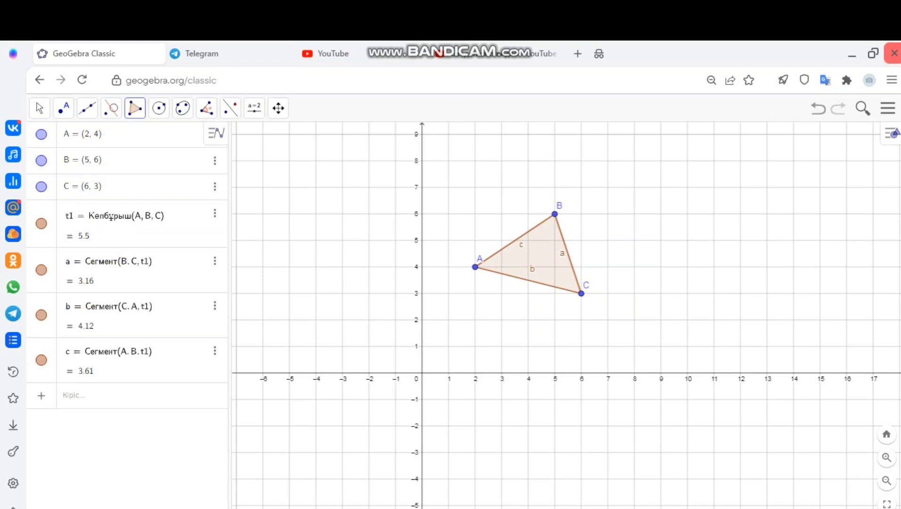
left_click(526, 258)
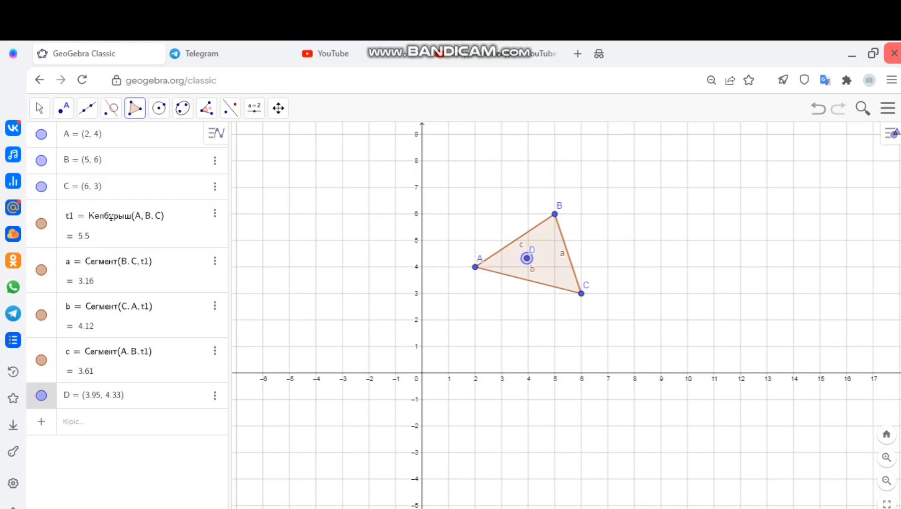
right_click(526, 258)
key("Escape")
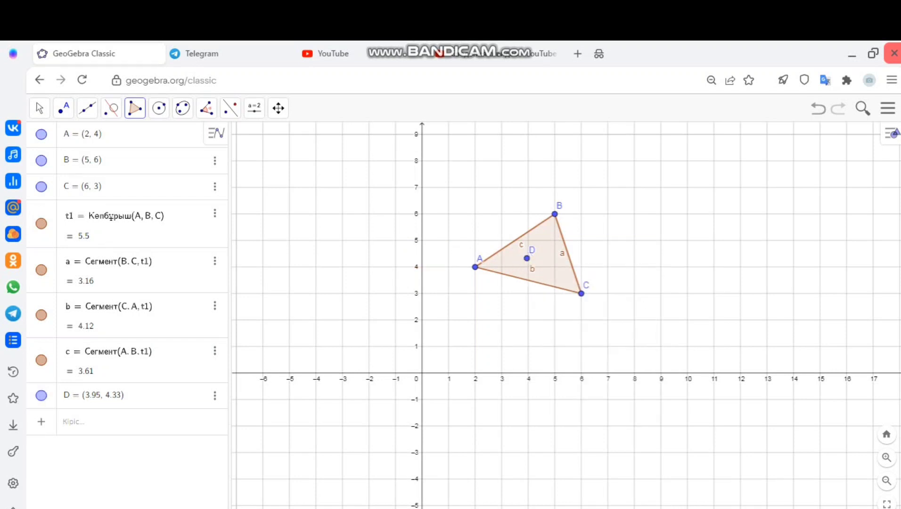
right_click(527, 258)
left_click(565, 386)
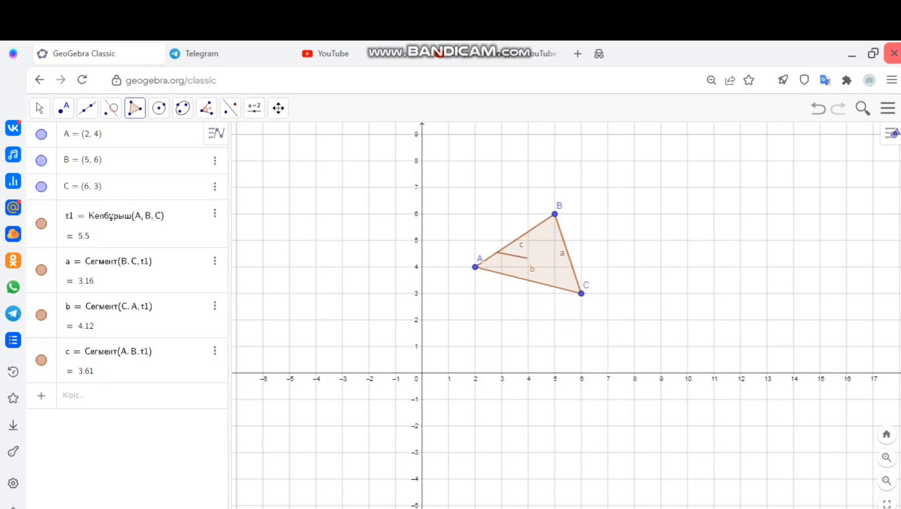
left_click(526, 257)
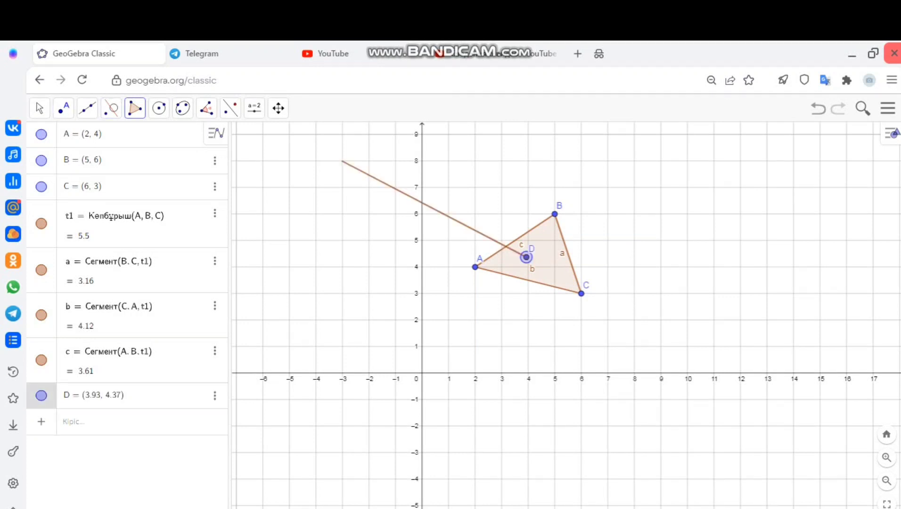
Step: Select the triangle t1 and give it a purple fill with 100 opacity
left_click(40, 108)
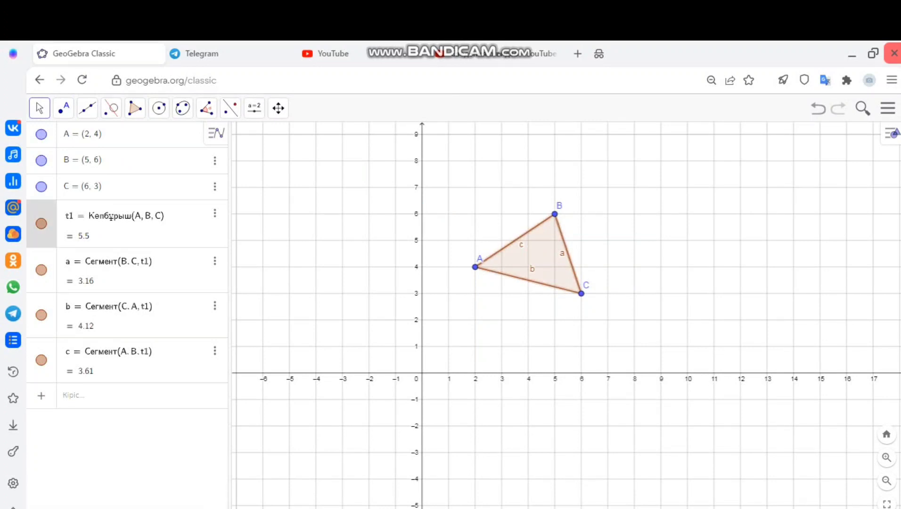
left_click(111, 217)
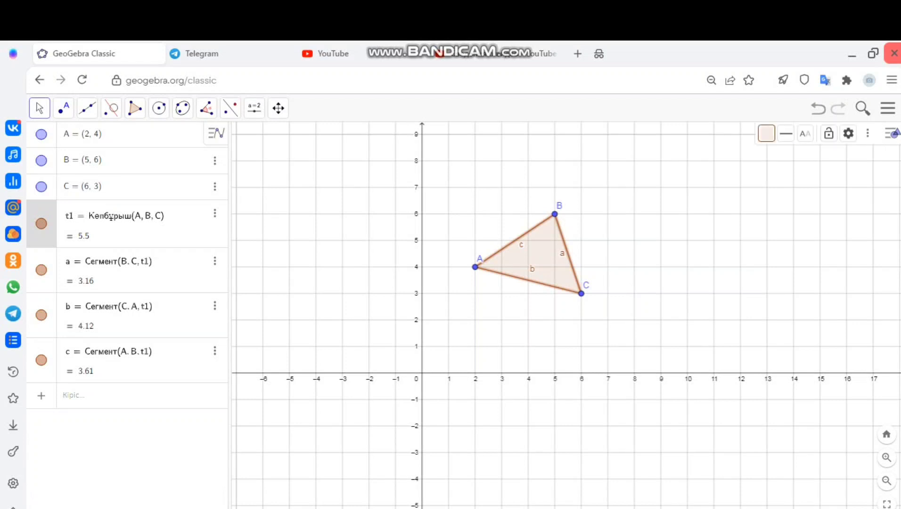
left_click(766, 133)
left_click_drag(772, 192, 807, 192)
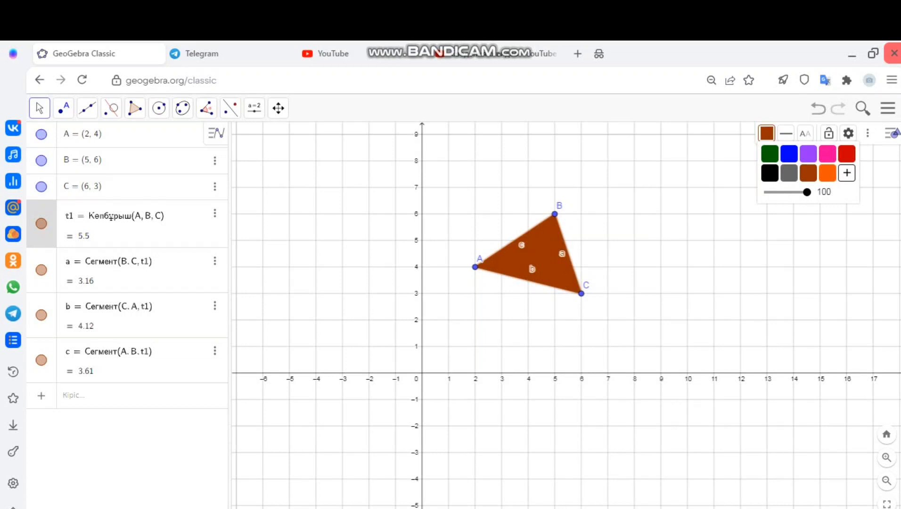
left_click(809, 154)
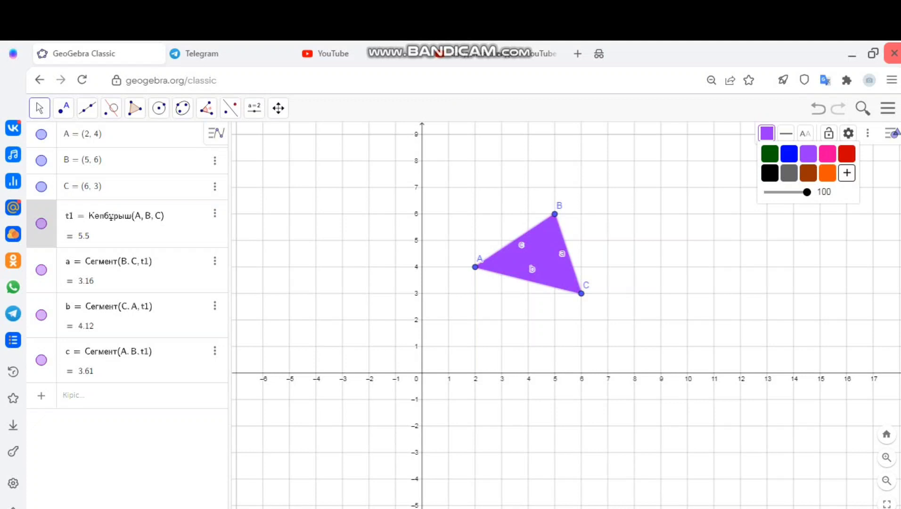
key("Escape")
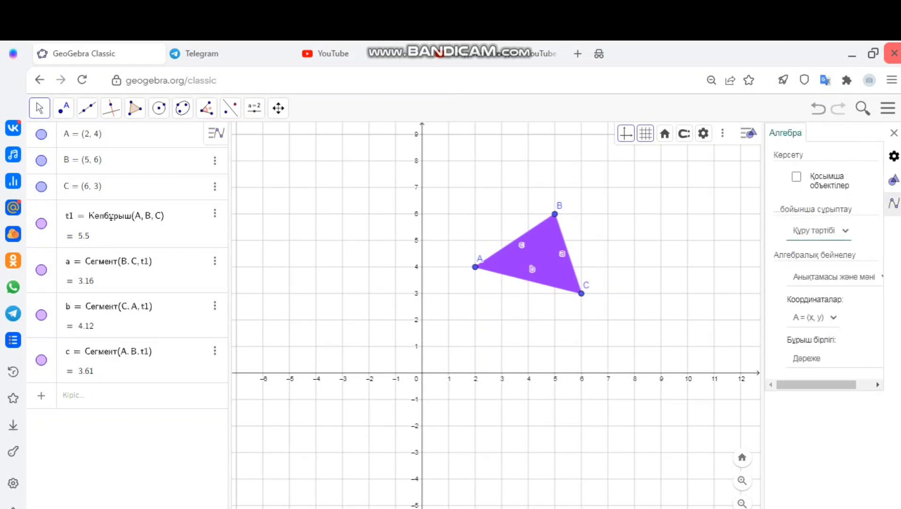
Step: Sort the Algebra view's objects by object type (Объект Түрі) and close the settings
left_click(819, 231)
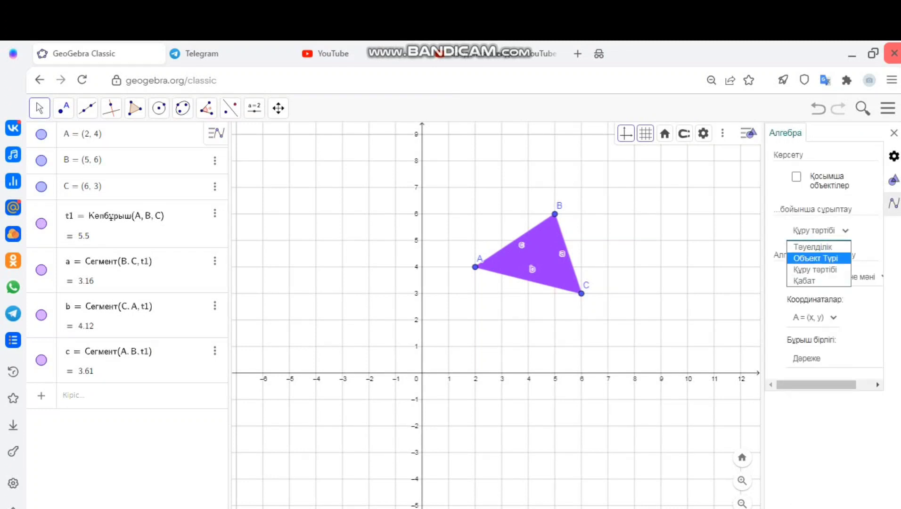
left_click(815, 259)
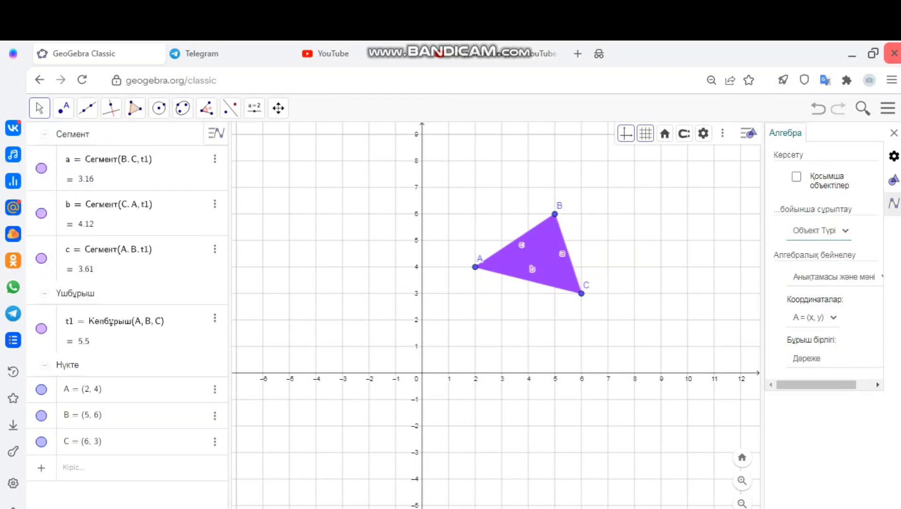
left_click(894, 133)
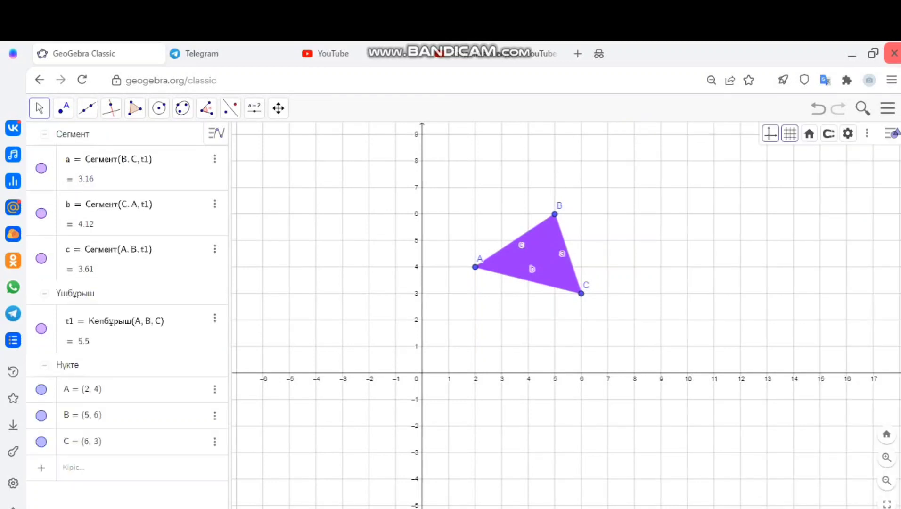
Step: Select all three points under Нүкте, hide their labels and hide the points themselves
left_click(40, 108)
left_click(74, 140)
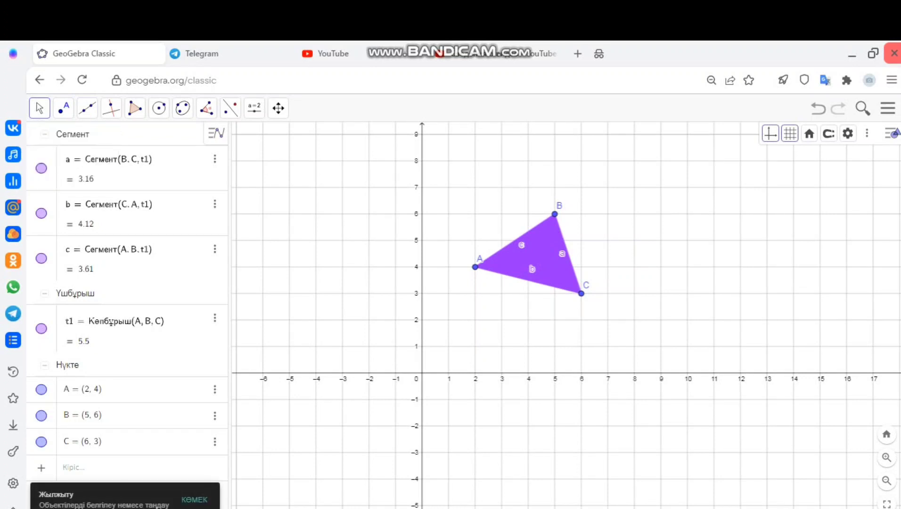
left_click(68, 365)
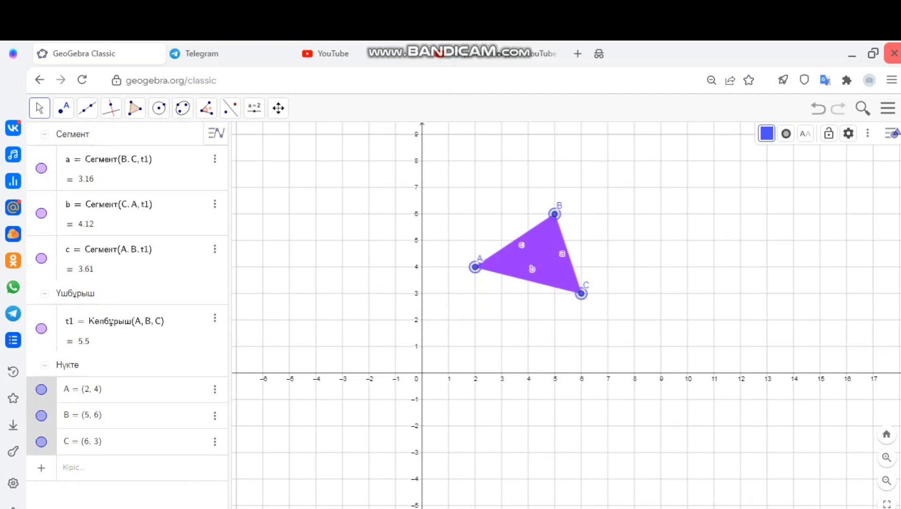
right_click(37, 382)
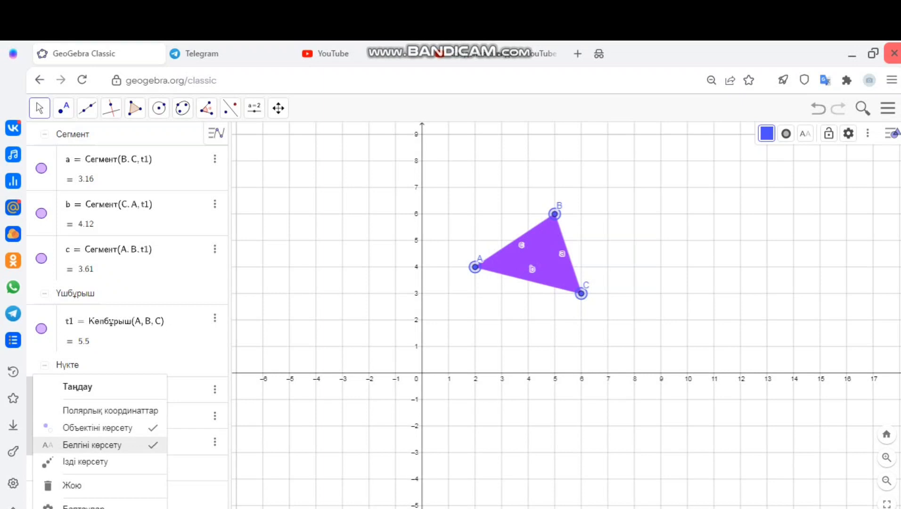
left_click(92, 445)
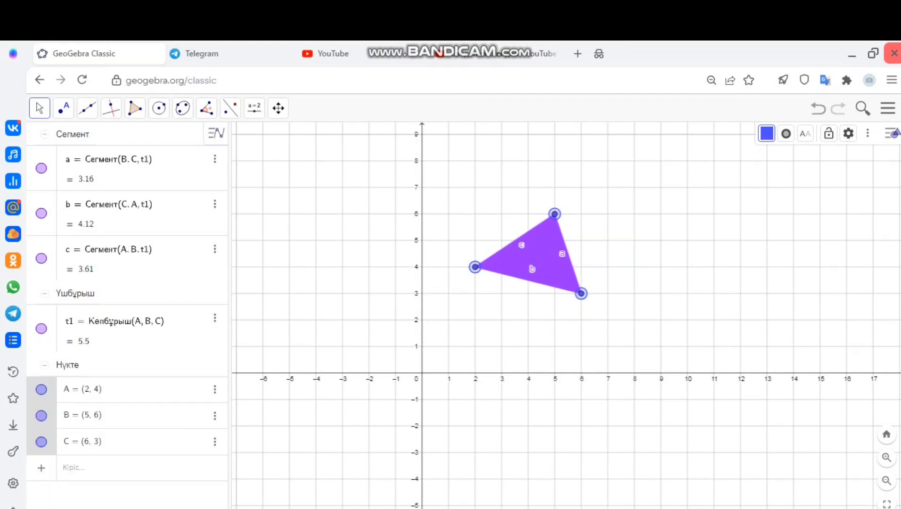
right_click(40, 375)
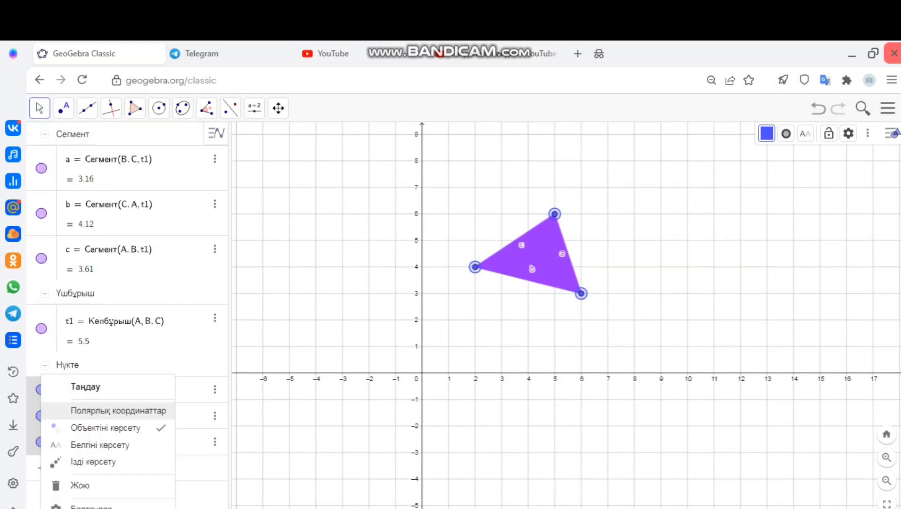
left_click(95, 429)
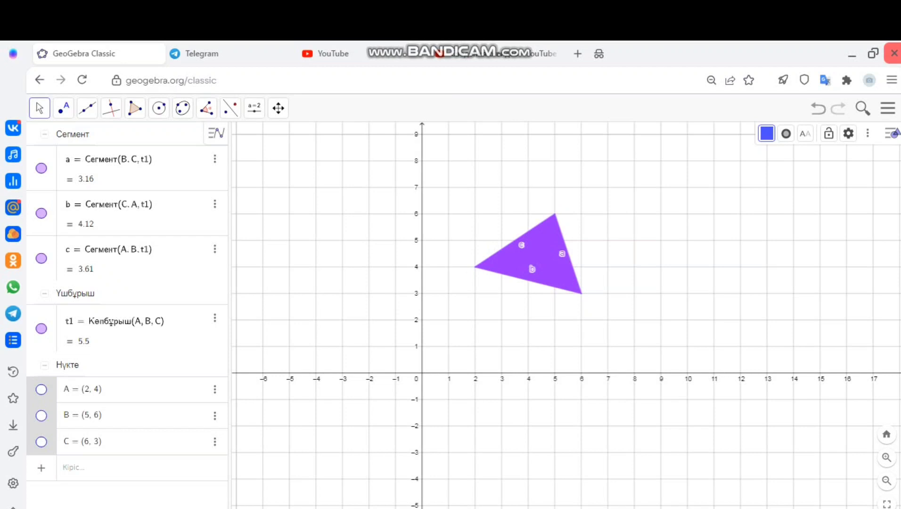
Step: Hide the labels of the triangle's three segments a, b and c, and dismiss the Windows color scheme prompt
left_click(70, 134)
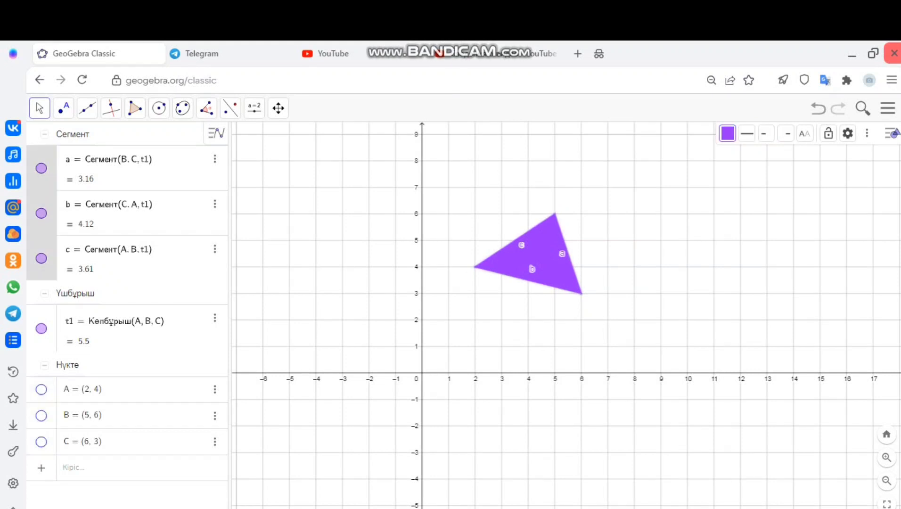
right_click(42, 176)
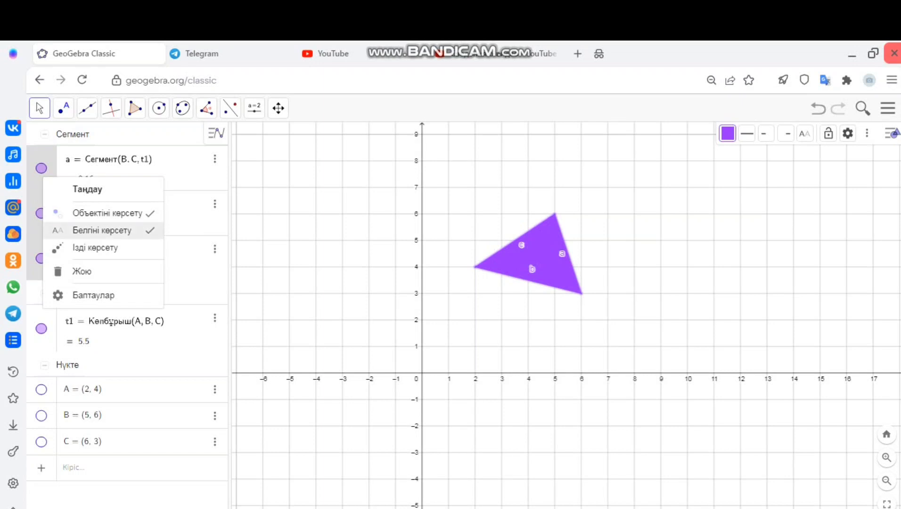
left_click(101, 230)
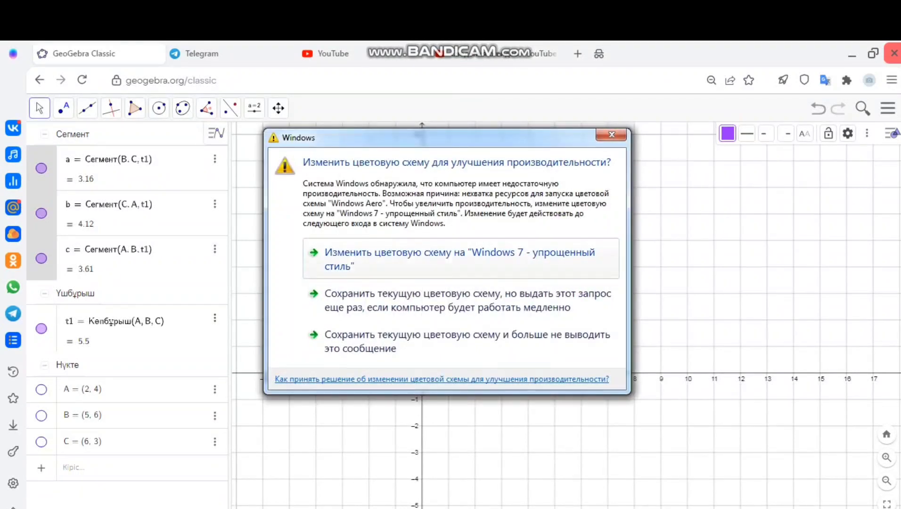
key("Return")
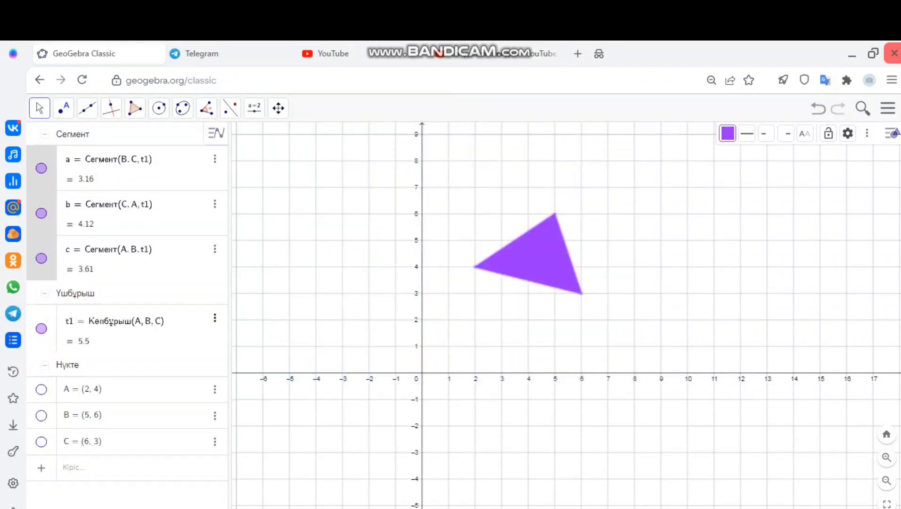
Step: Show the label of triangle t1 and rename the triangle to A
left_click(110, 321)
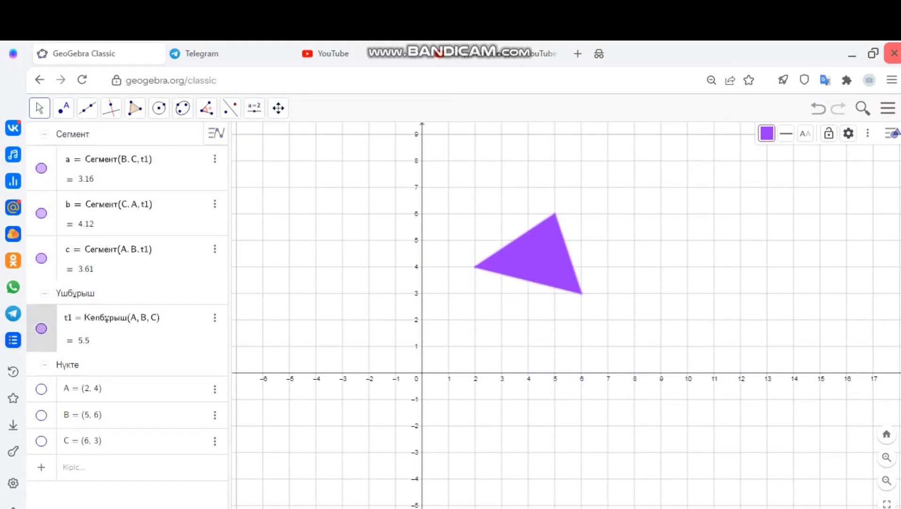
right_click(106, 318)
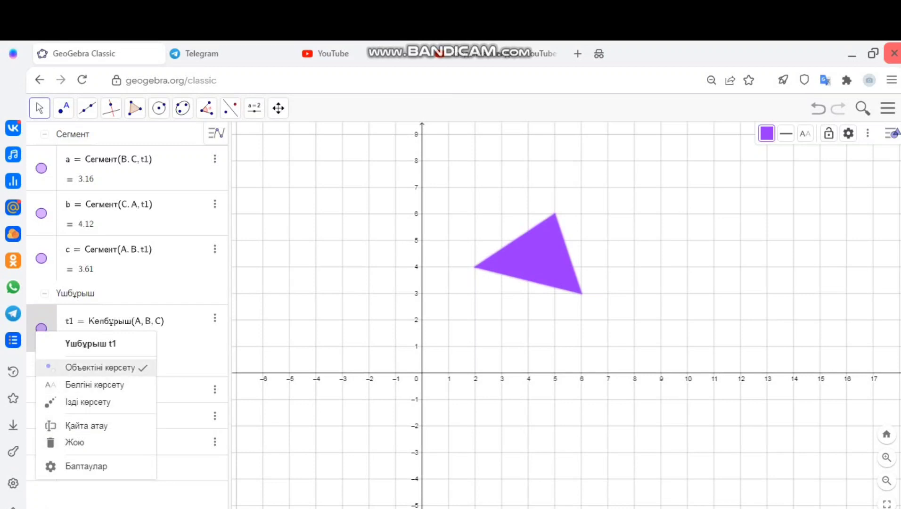
key("Return")
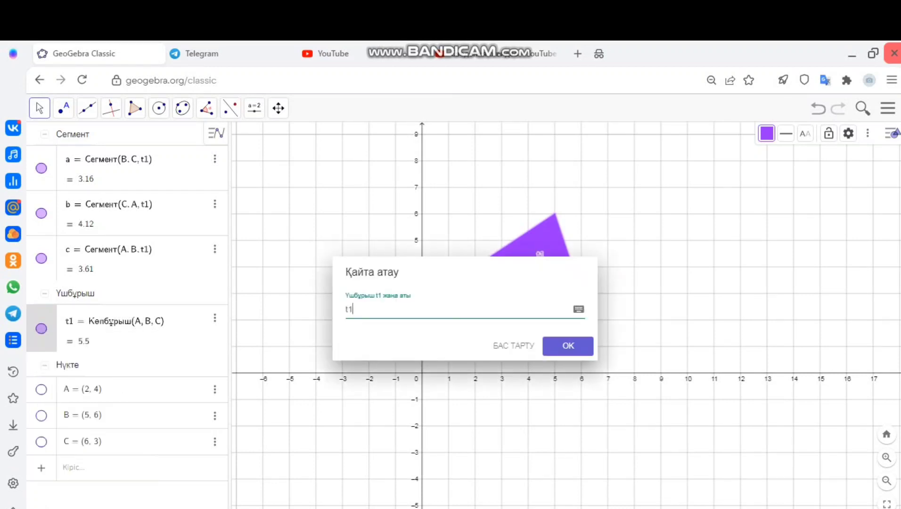
key("BackSpace")
key("BackSpace")
type("A")
key("Return")
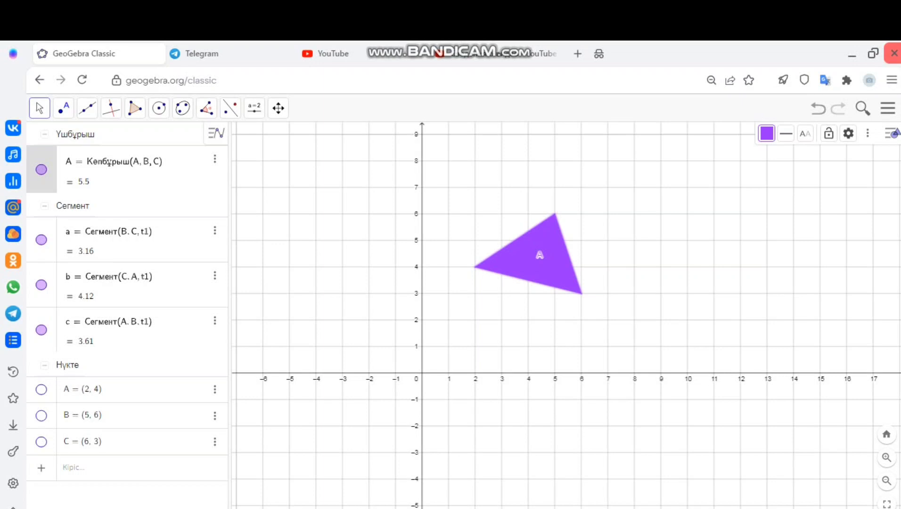
Step: Place a free point at about (3.25, 1.95), below triangle A, as a rotation center
left_click(230, 108)
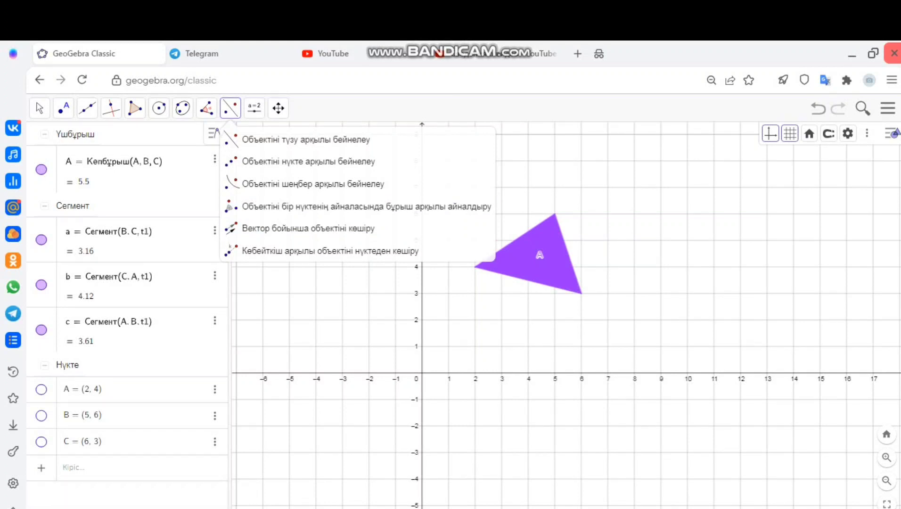
left_click(508, 321)
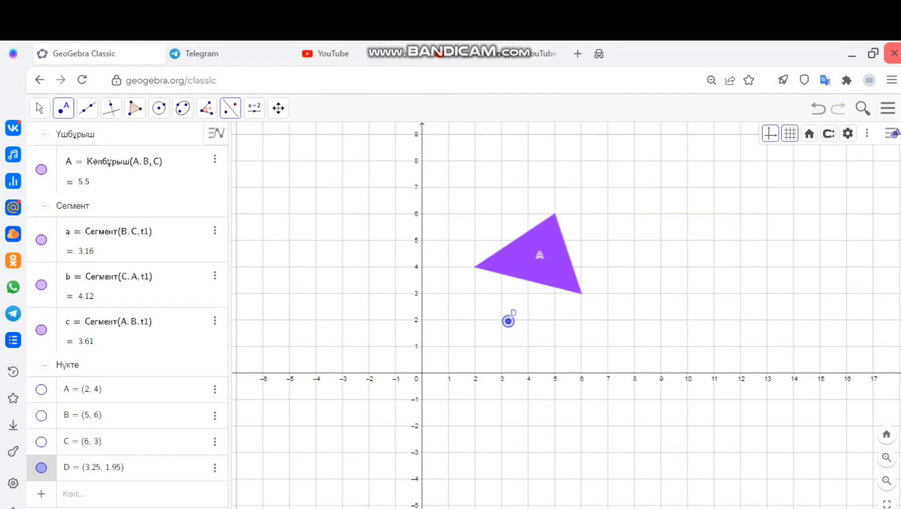
left_click(40, 108)
left_click(71, 140)
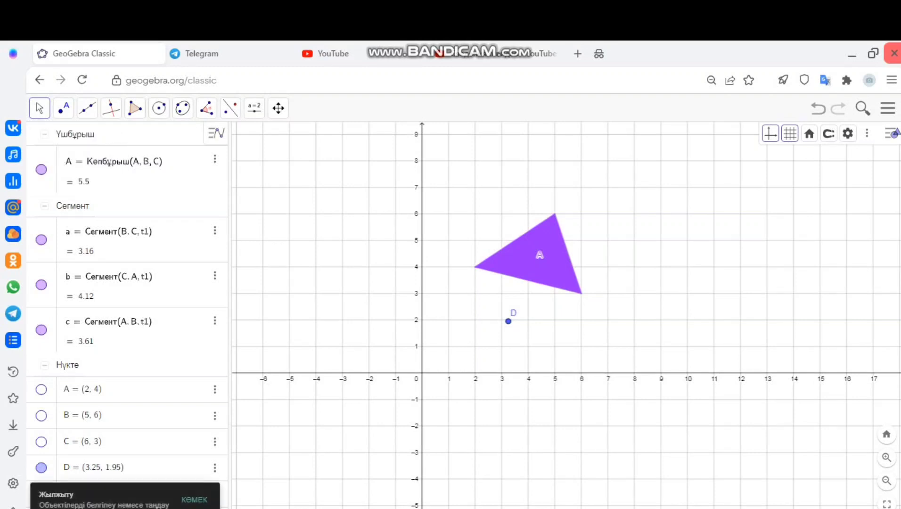
Step: Rotate triangle A by 90° clockwise about point D and color the rotated triangle pink
left_click(231, 108)
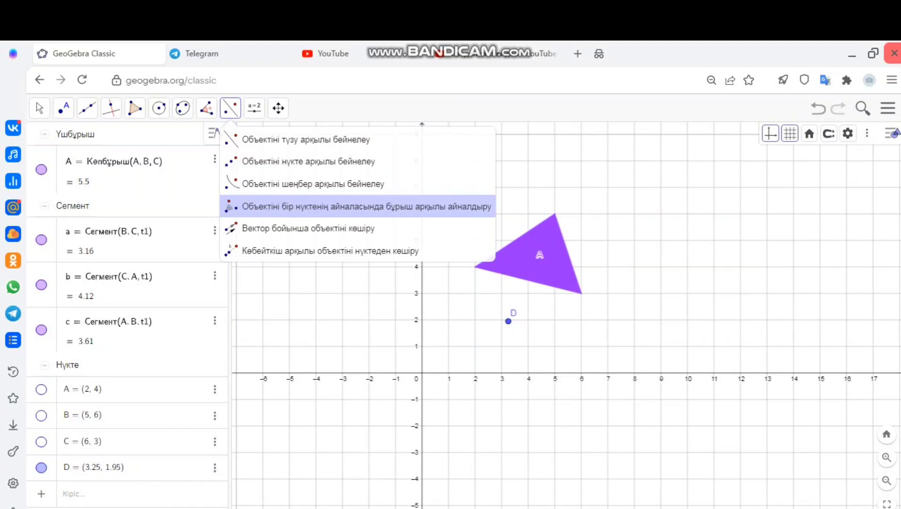
left_click(358, 206)
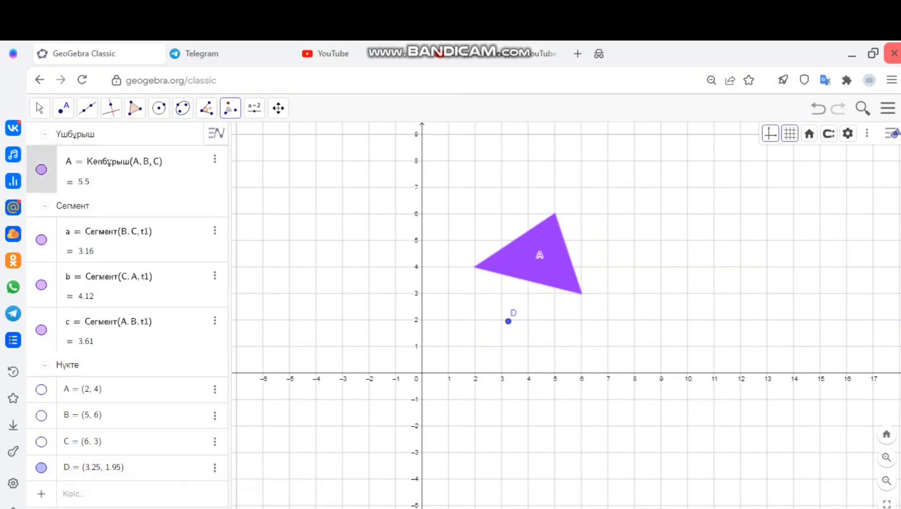
left_click(508, 321)
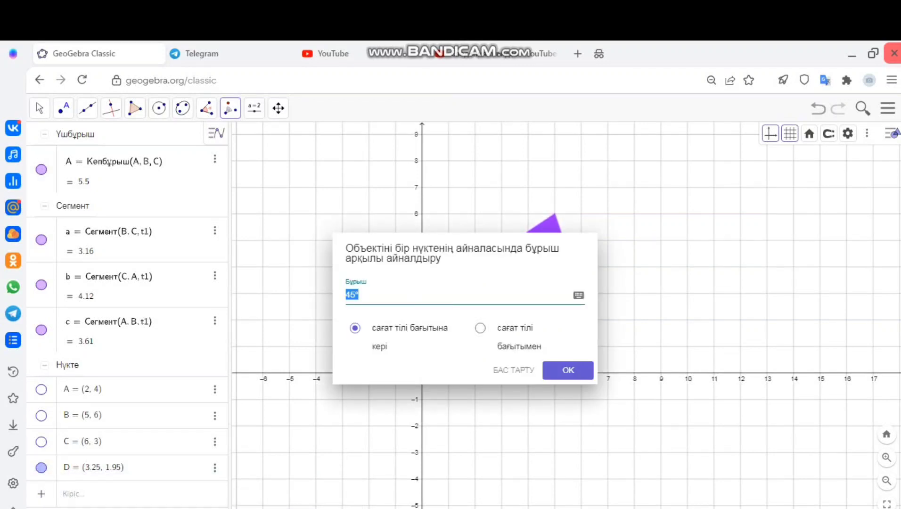
key("BackSpace")
type("90")
left_click(480, 328)
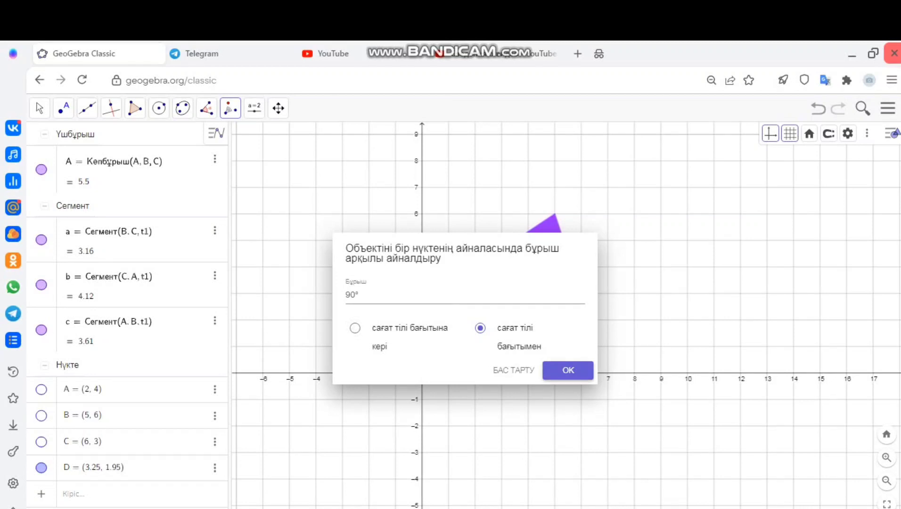
key("Return")
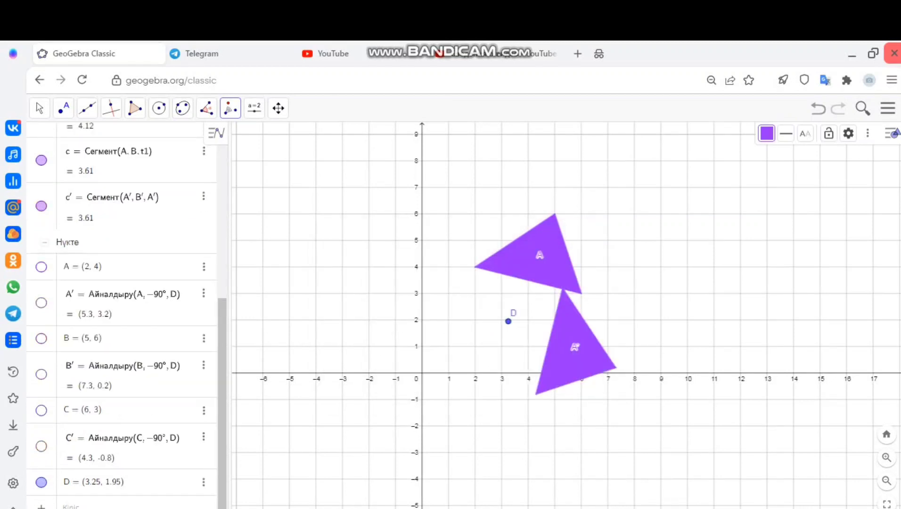
left_click(766, 134)
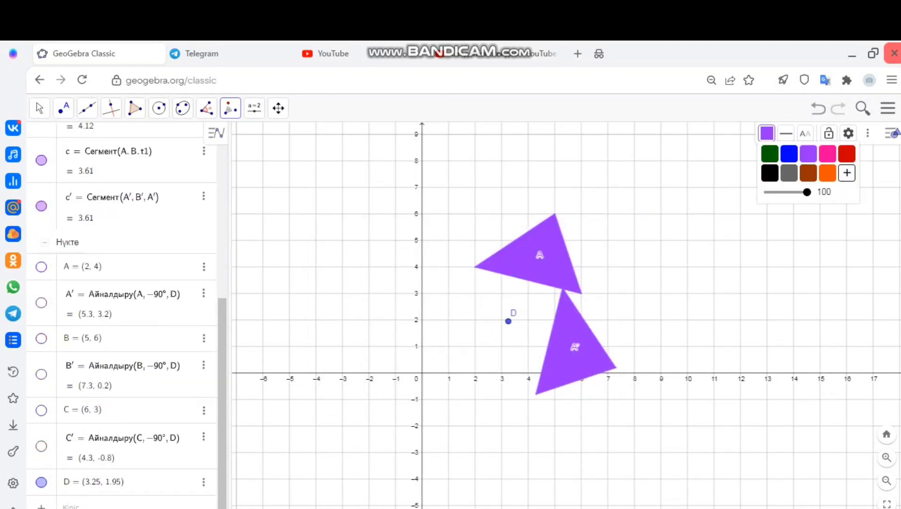
left_click(827, 154)
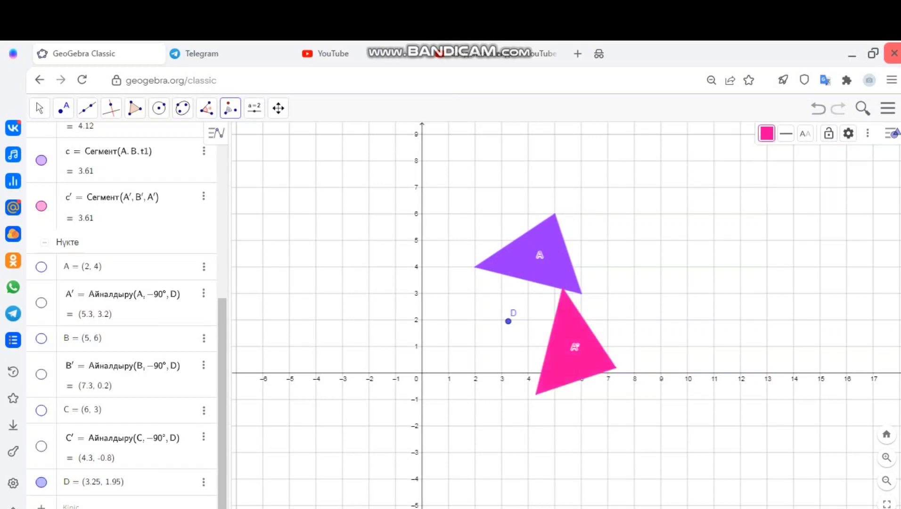